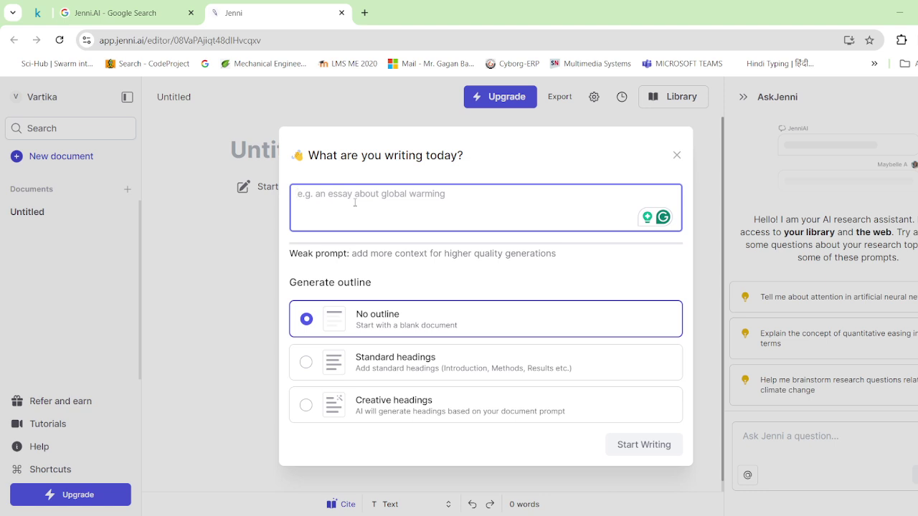
Start a document on "Route Forecasting based authentication scheme in vehicular communication network" using the Standard headings outline.
text(R)
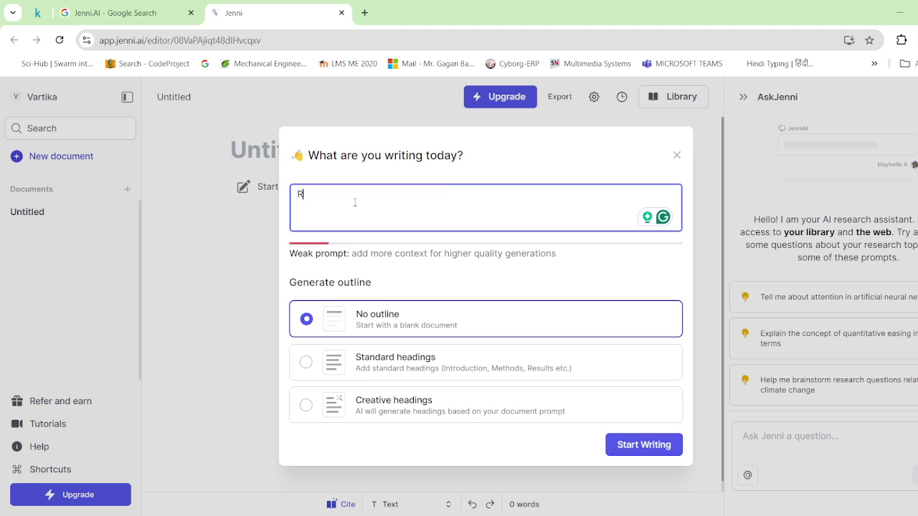
text(oute For)
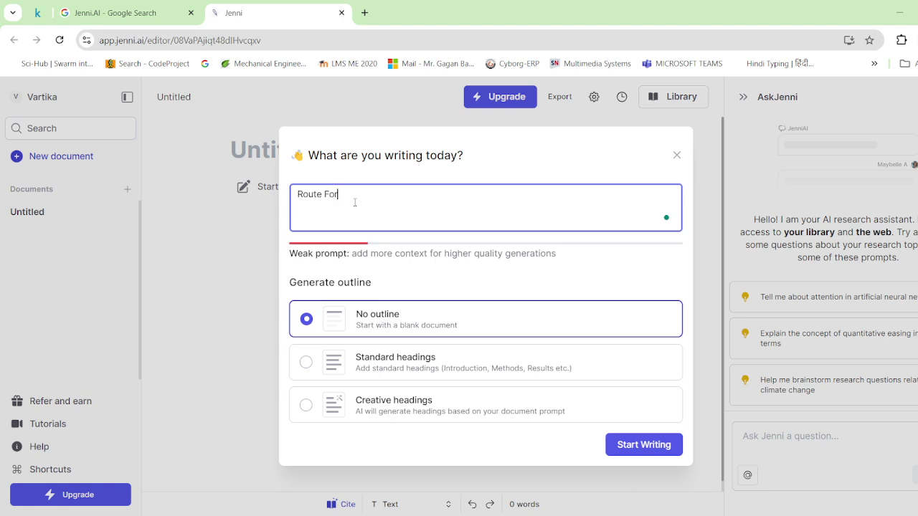
text(ecasting based authentica)
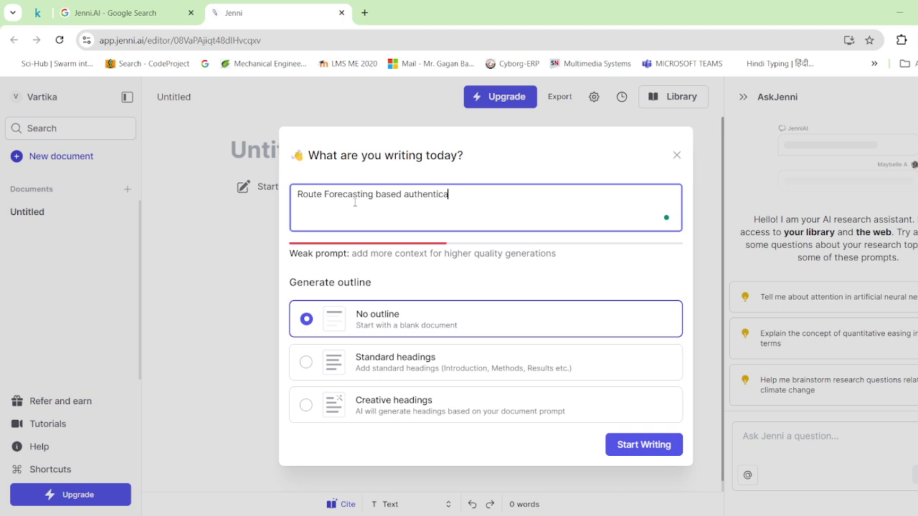
text(tion scheme in ve)
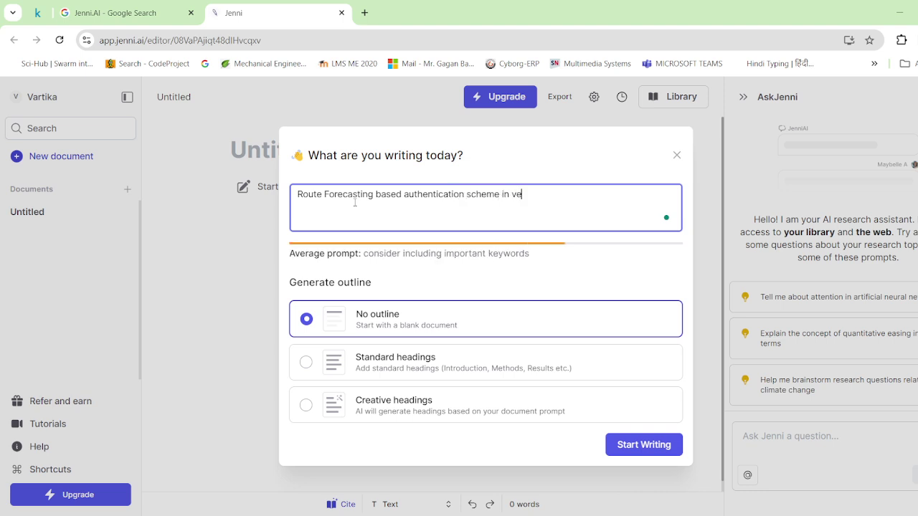
text(hicular commun)
text(ication)
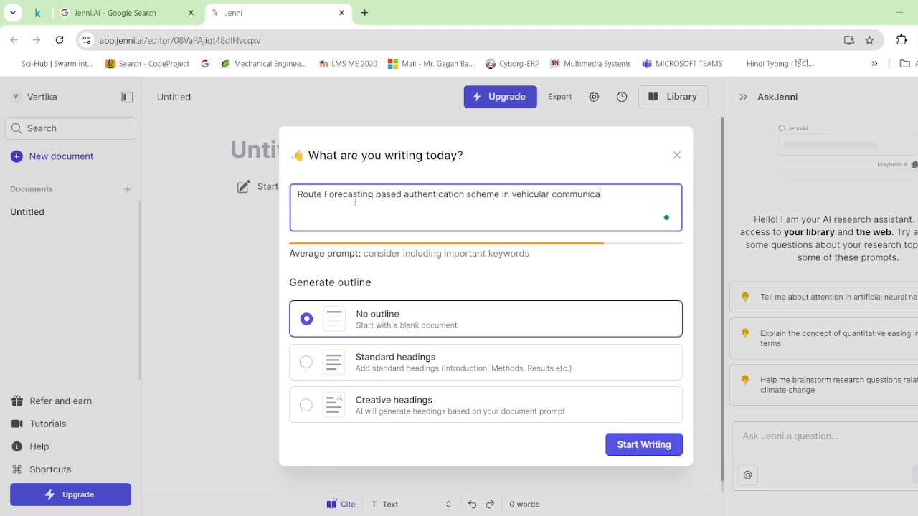
text( network)
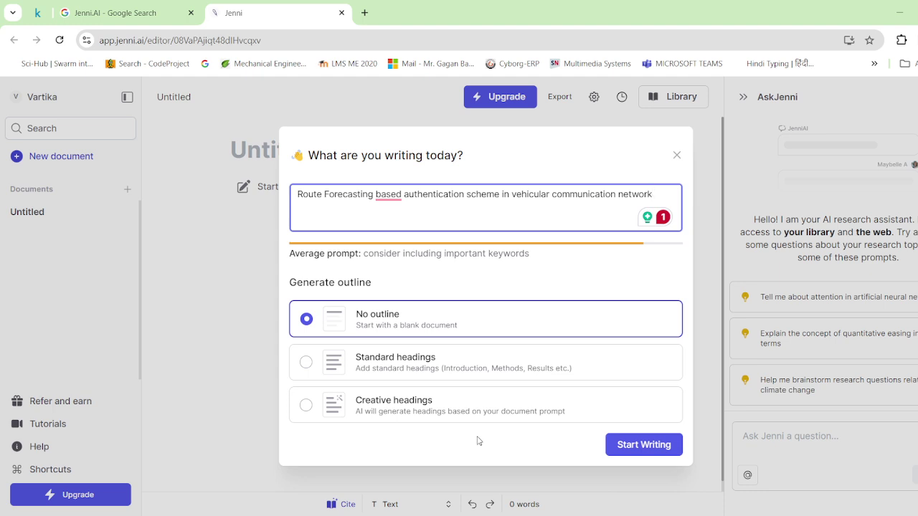
click(304, 363)
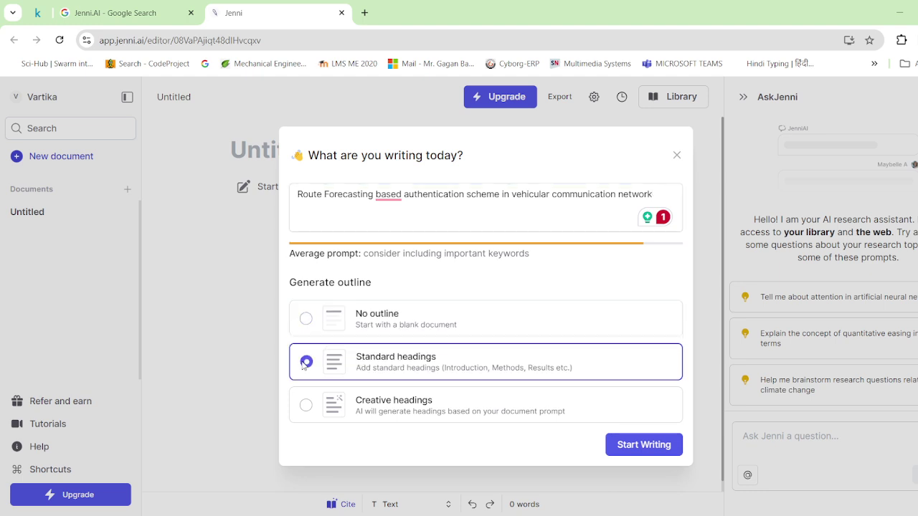
click(657, 448)
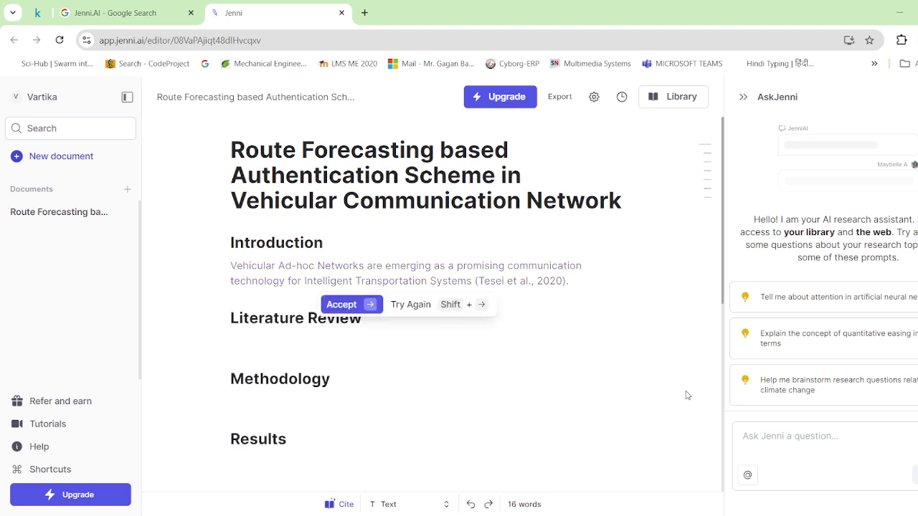
Upload the papers on vehicle energy prediction, smart metering authentication and A* route-forecasting authentication to the source library.
click(681, 104)
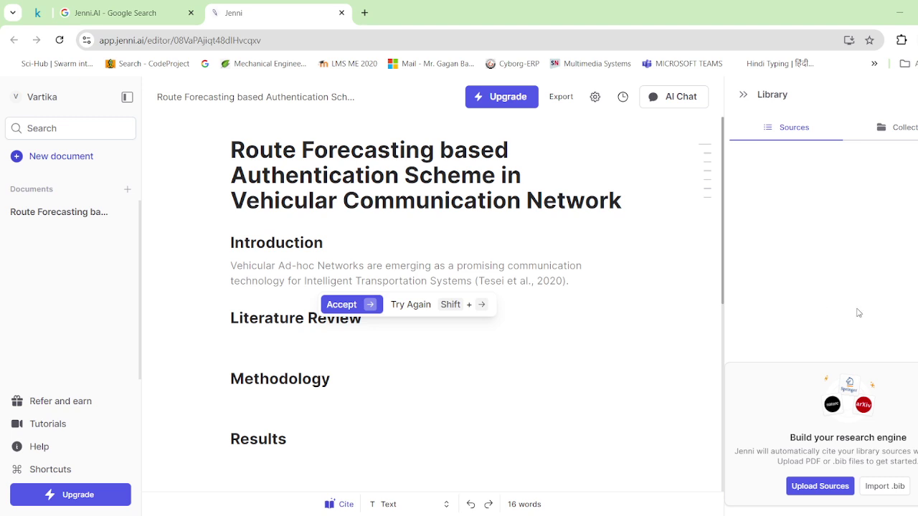
click(807, 493)
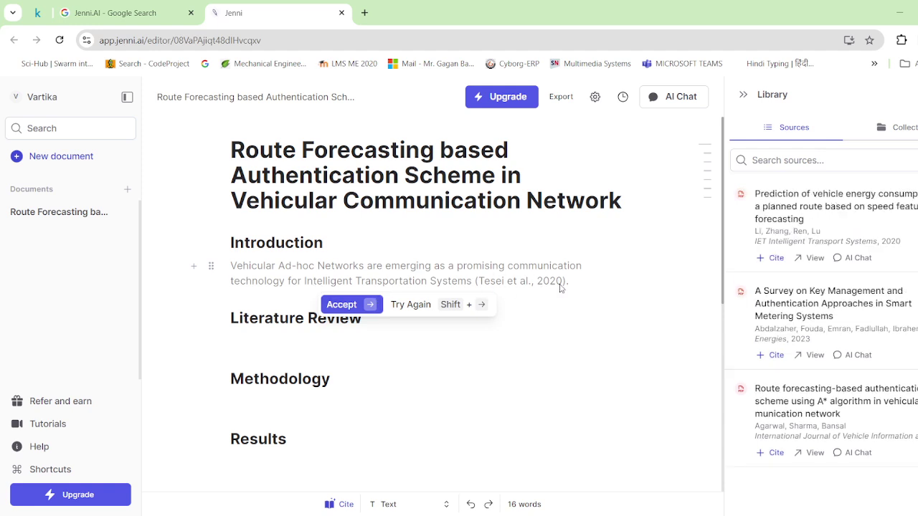
Accept four consecutive AI-suggested sentences about vehicular ad-hoc networks and their authentication needs under Introduction.
click(343, 306)
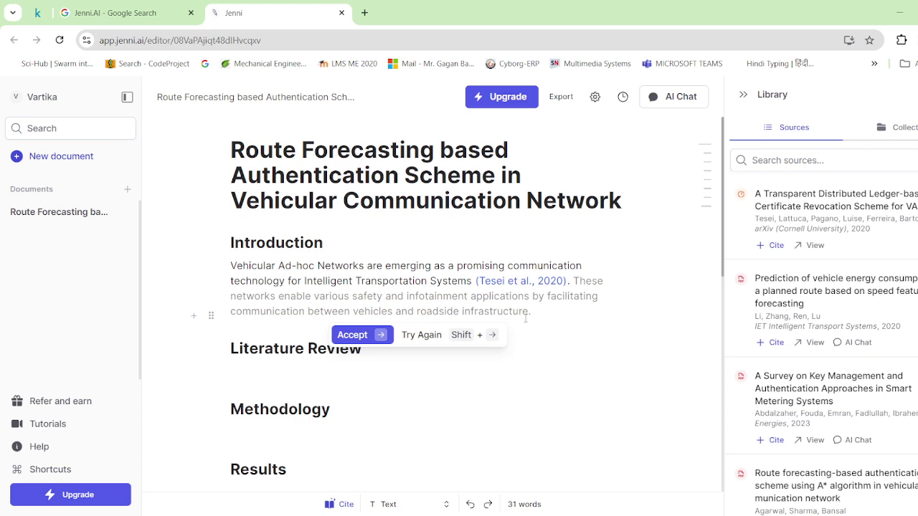
click(356, 334)
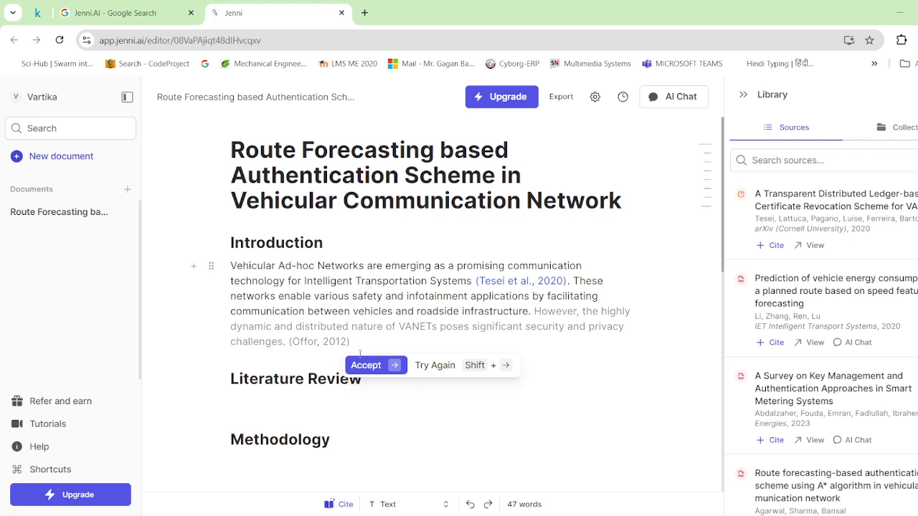
click(359, 365)
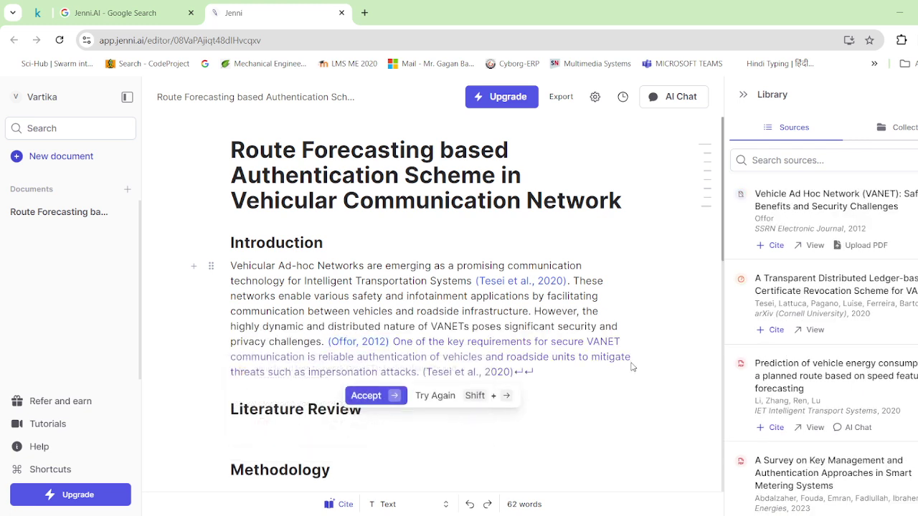
click(371, 395)
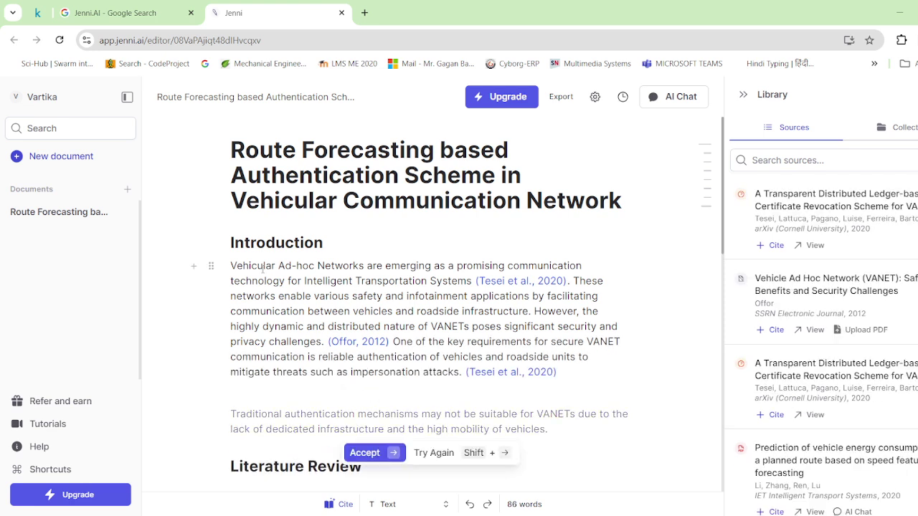
Cite "Routing in Vehicular Networks: Feasibility, Modeling, and Security" (2008) after the word "Intelligent" in the first Introduction sentence.
drag(232, 266, 352, 282)
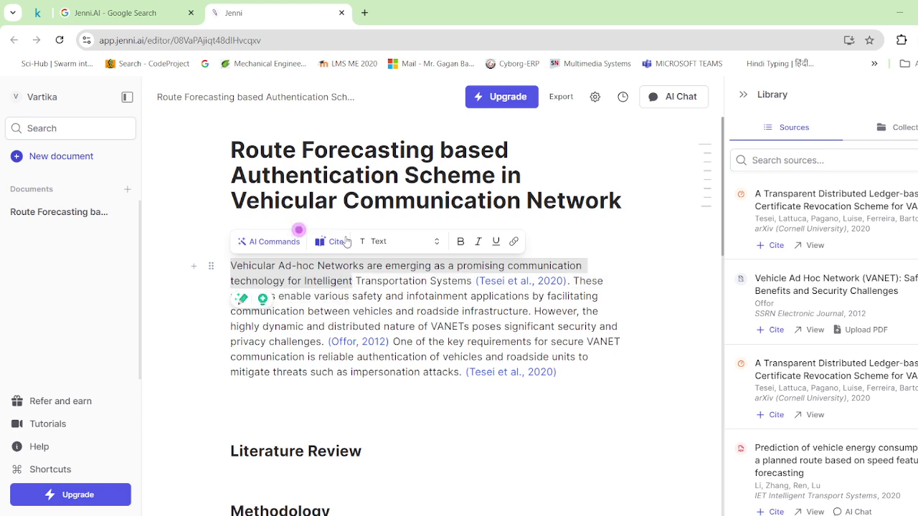
click(332, 248)
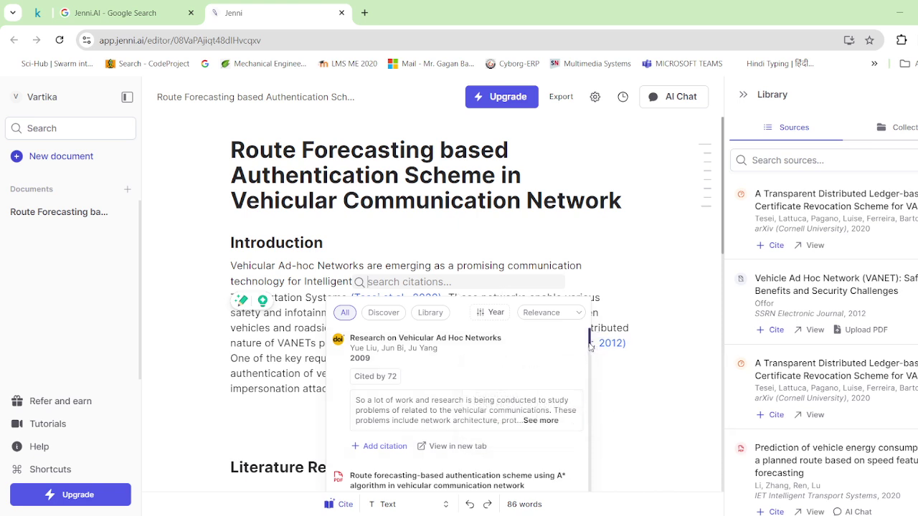
scroll(592, 352, down, 1)
drag(591, 350, 593, 371)
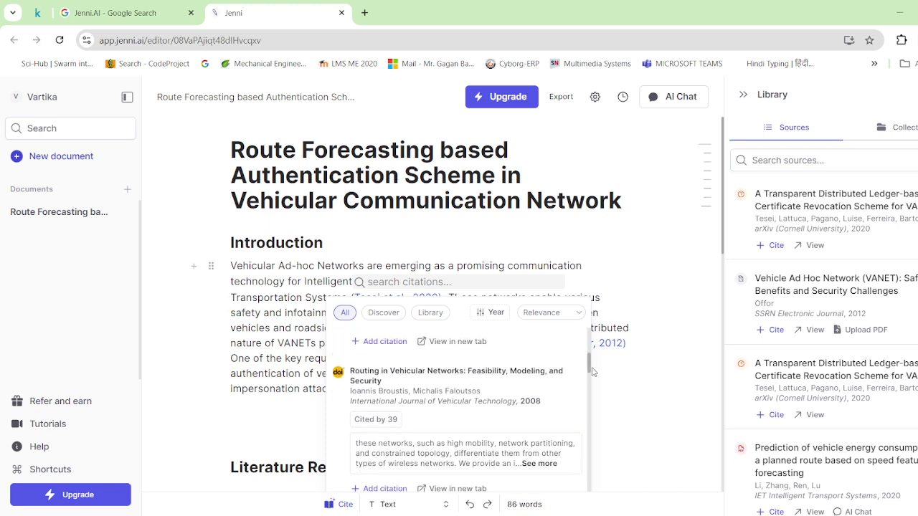
click(494, 379)
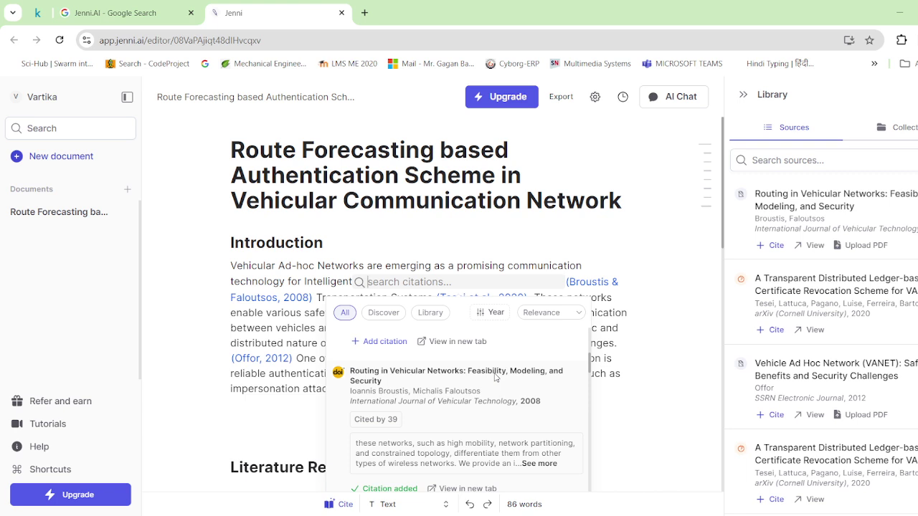
click(660, 348)
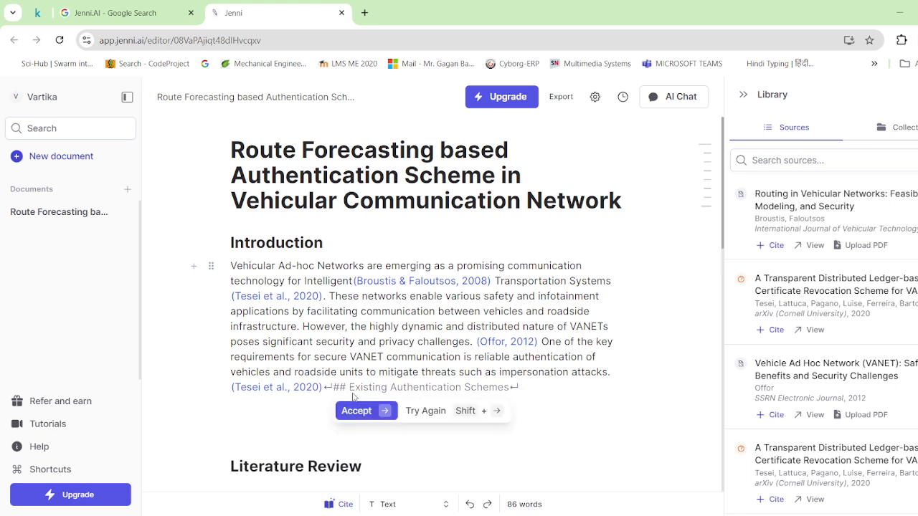
Accept the suggested heading "Existing Authentication Schemes" after the Introduction and place the cursor on the empty line beneath it.
click(358, 411)
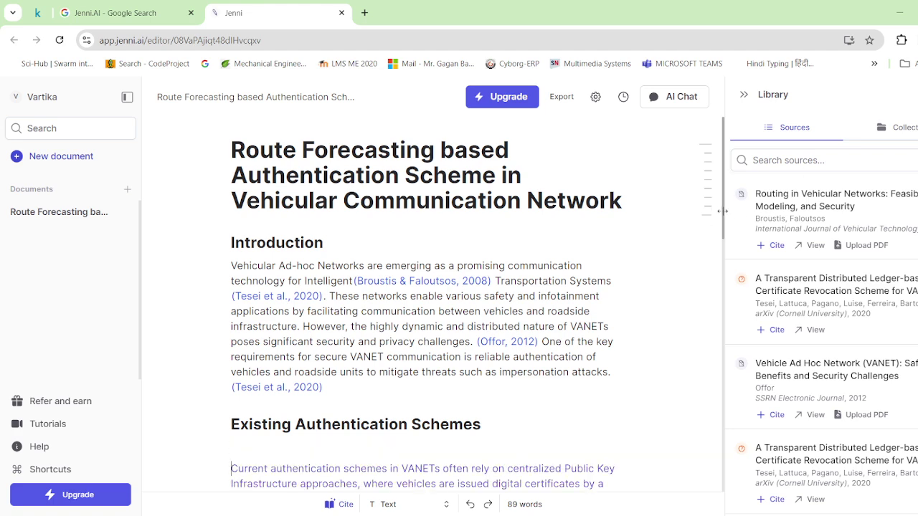
drag(722, 209, 722, 242)
click(723, 254)
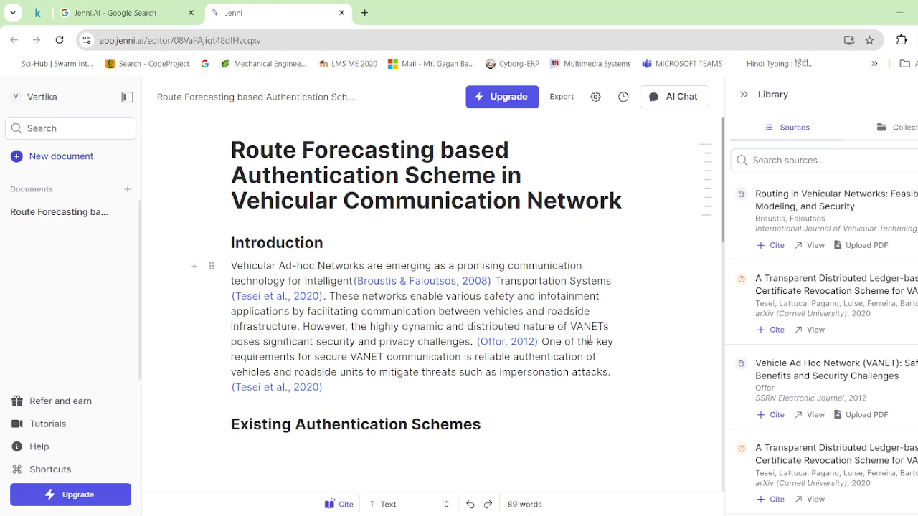
scroll(591, 340, down, 5)
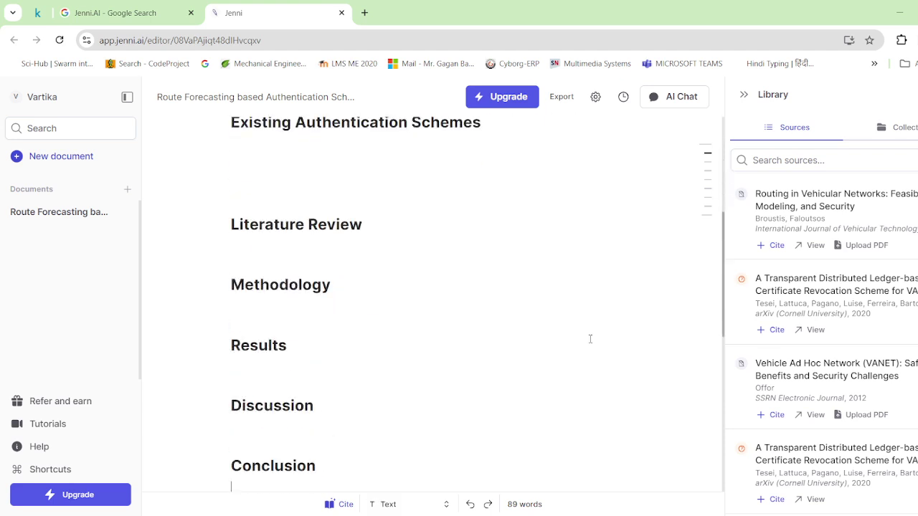
key(Up)
key(Up)
key(Up)
key(Up)
key(Up)
key(Up)
key(Up)
key(Up)
key(Up)
key(Up)
key(Up)
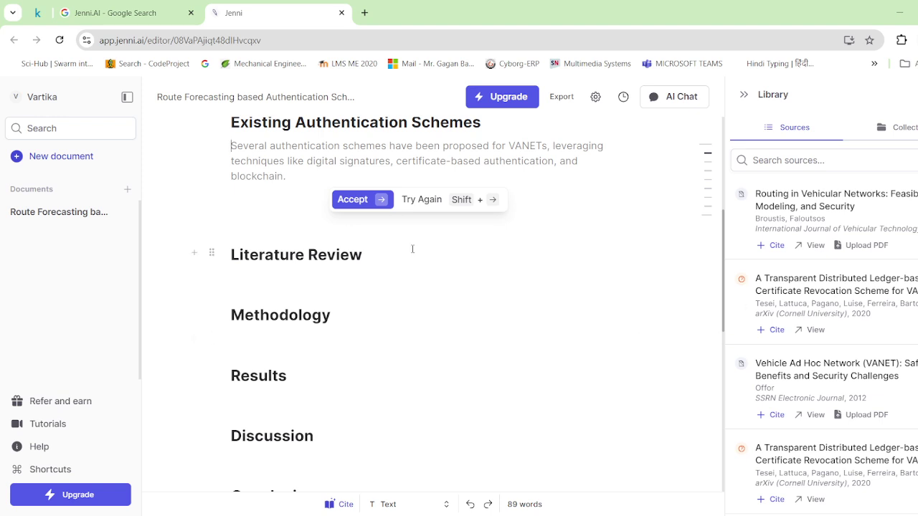
Accept four AI-suggested sentences under Existing Authentication Schemes, regenerating the third suggestion once before accepting it.
click(349, 201)
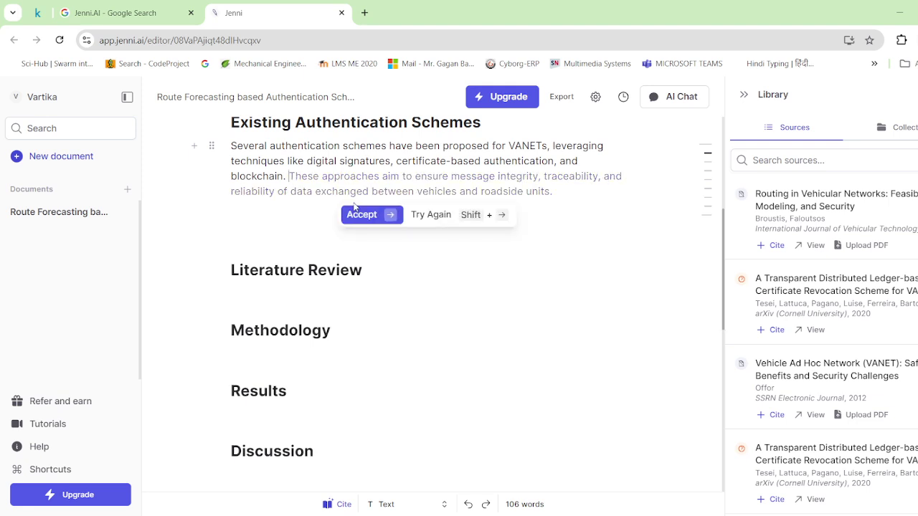
click(368, 215)
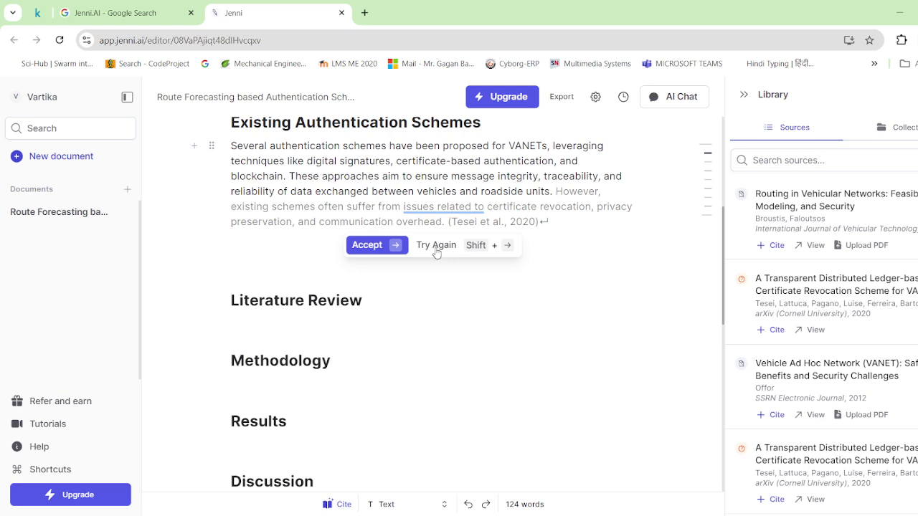
click(436, 248)
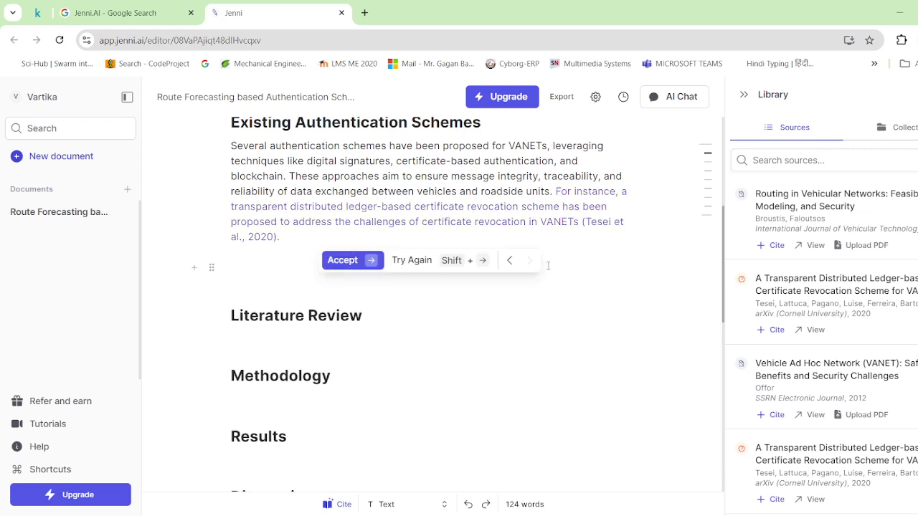
click(333, 261)
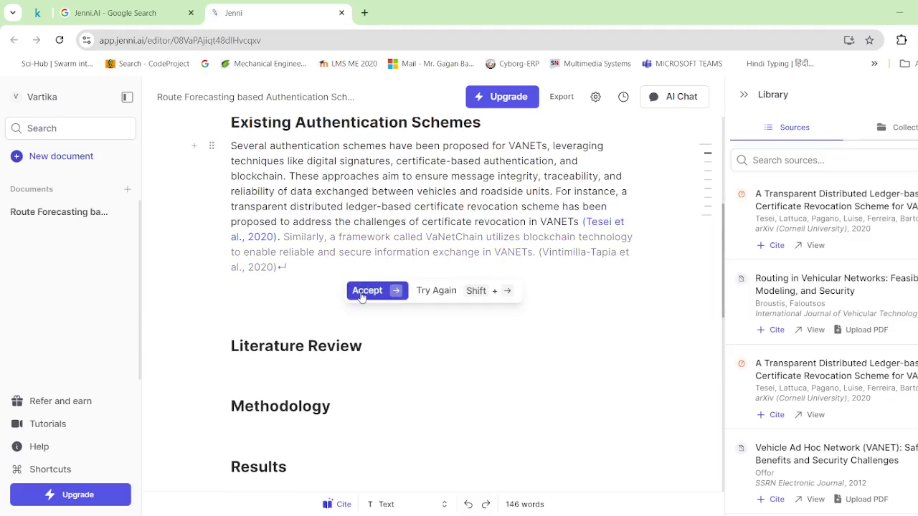
click(362, 291)
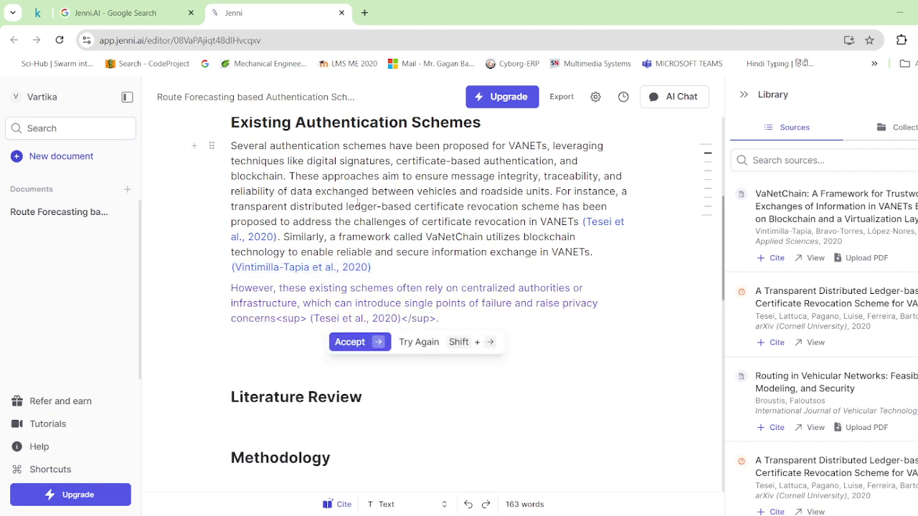
Accept the AI-suggested opening text on VANET security and privacy studies under Literature Review, leaving the follow-up suggestion unaccepted.
click(371, 395)
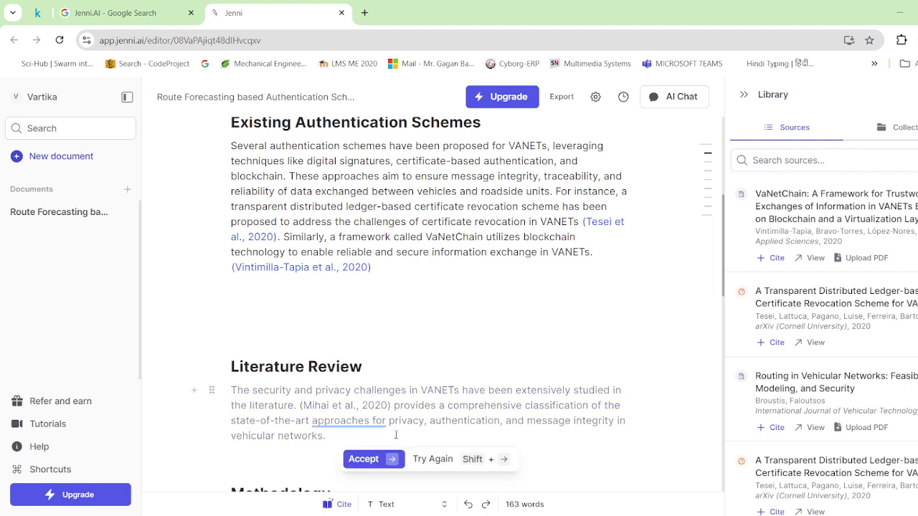
click(363, 460)
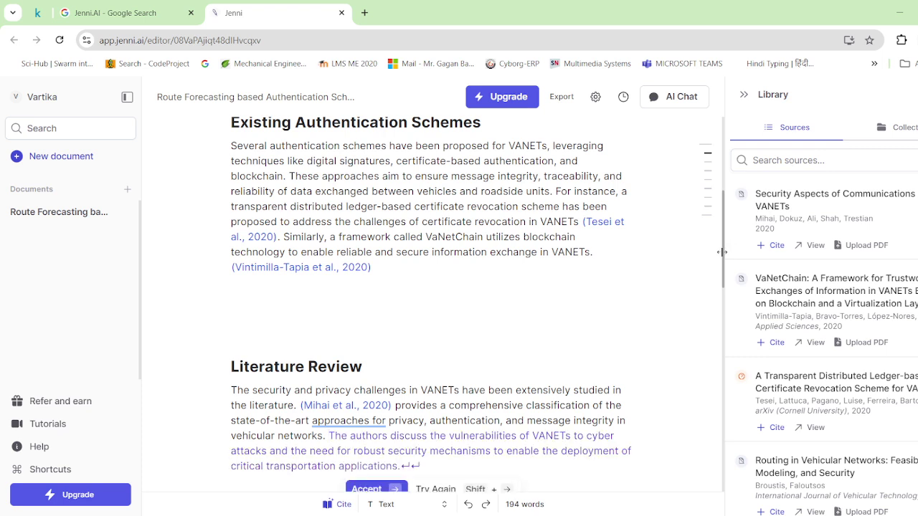
click(583, 421)
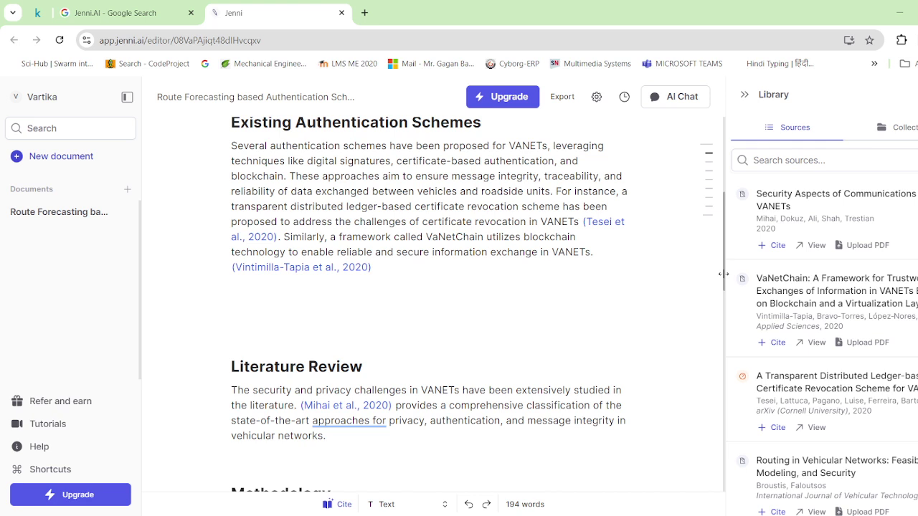
Apply the Grammarly rephrasing that moves "approaches" after "message integrity" in the Literature Review text.
drag(723, 274, 722, 274)
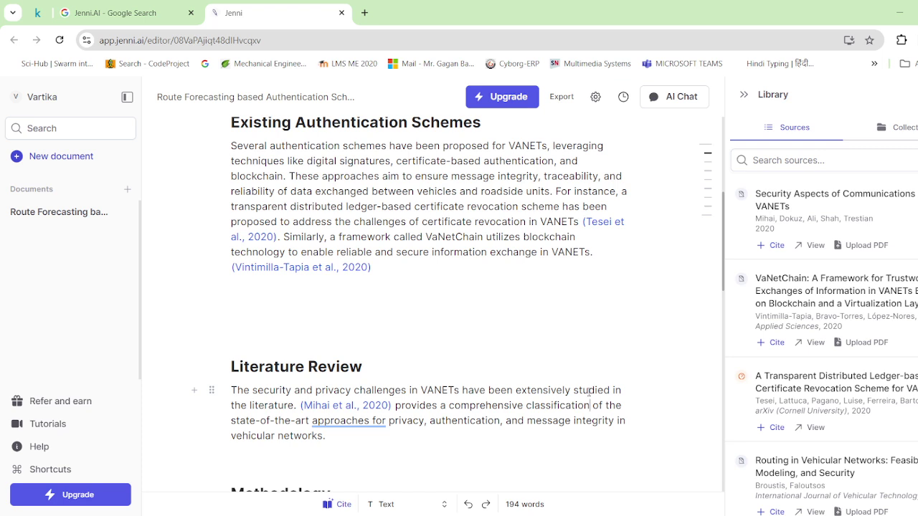
mouse_move(349, 422)
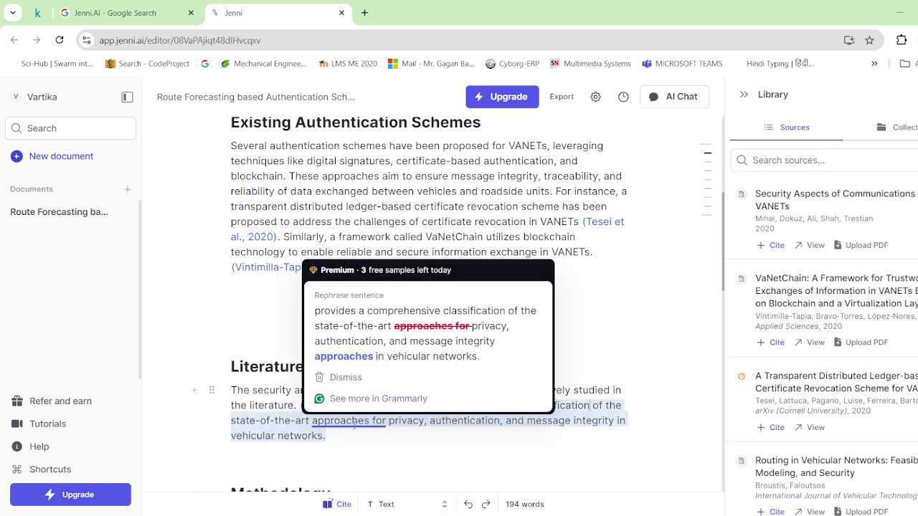
click(370, 344)
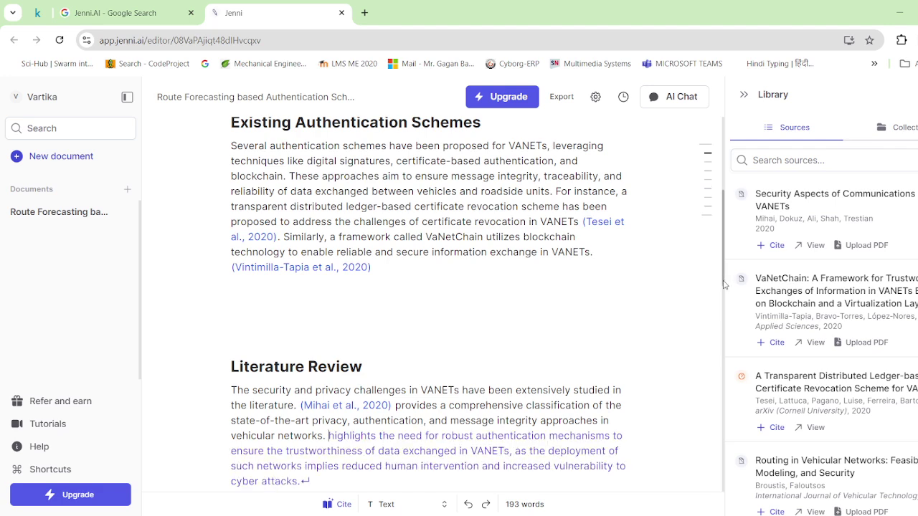
click(377, 458)
Accept the AI-suggested sentence proposing a route-forecasting authentication scheme for VANETs under Methodology.
scroll(377, 457, down, 3)
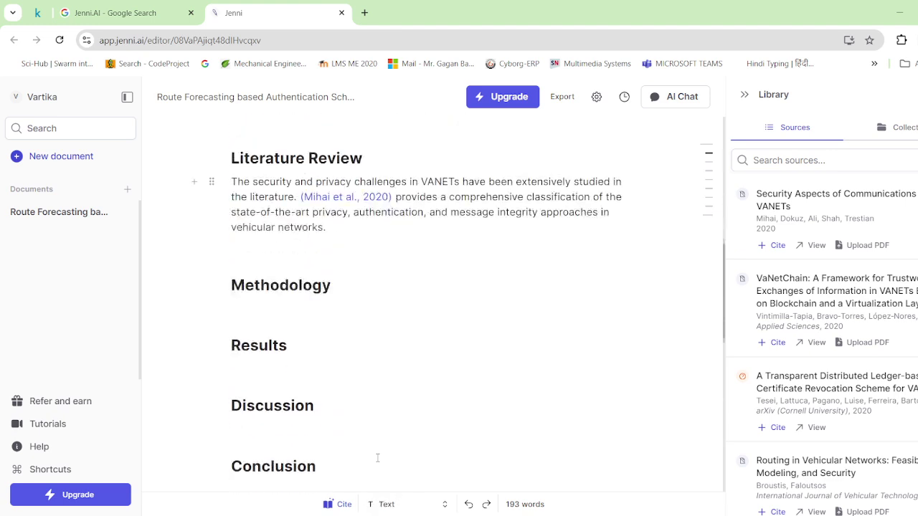
click(291, 305)
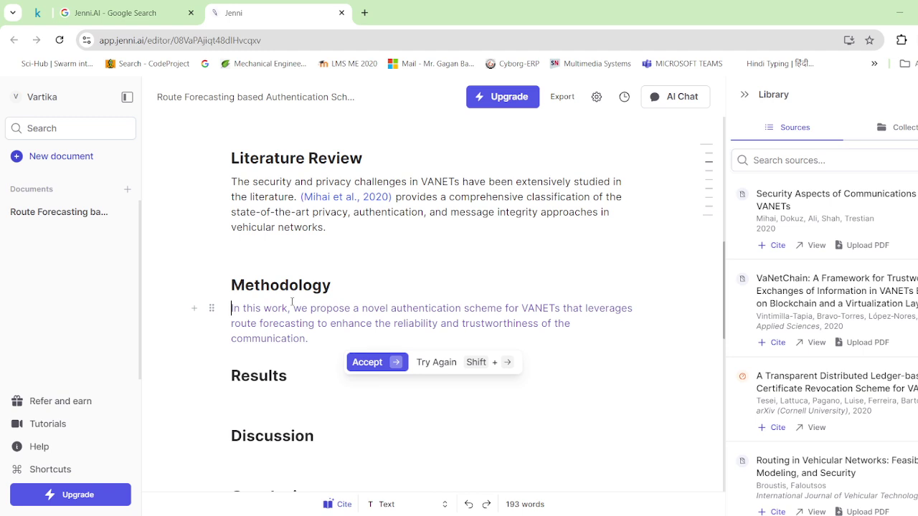
click(378, 368)
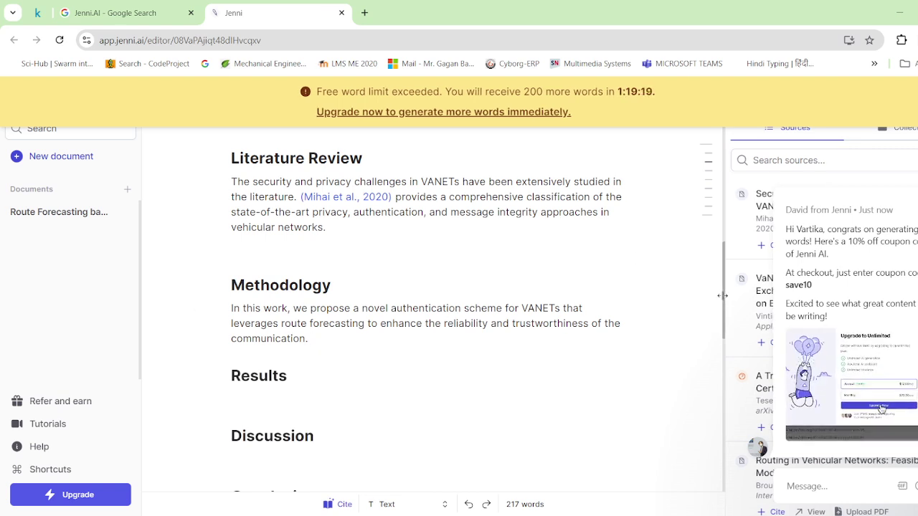
drag(723, 294, 722, 330)
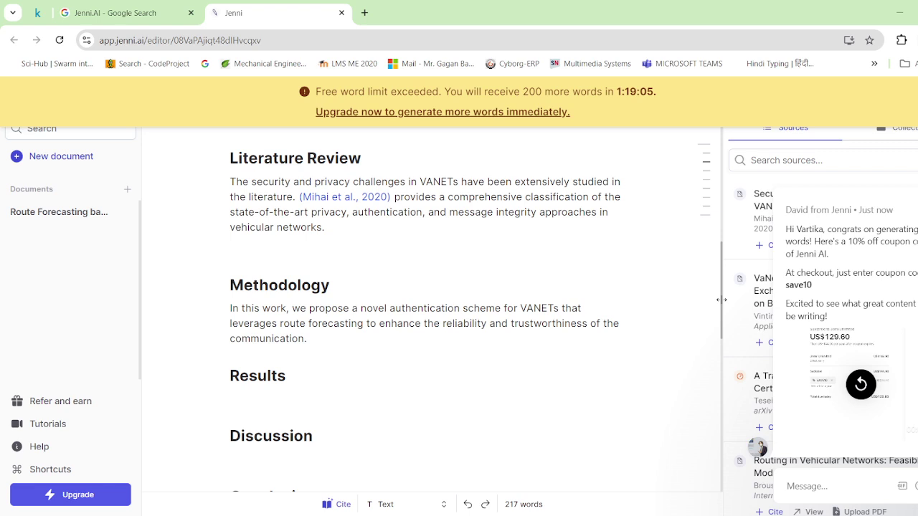
drag(721, 300, 712, 182)
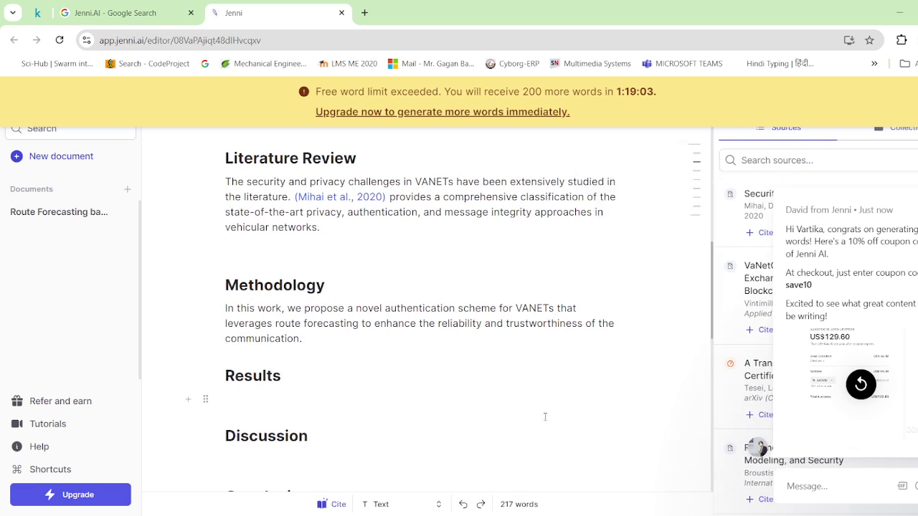